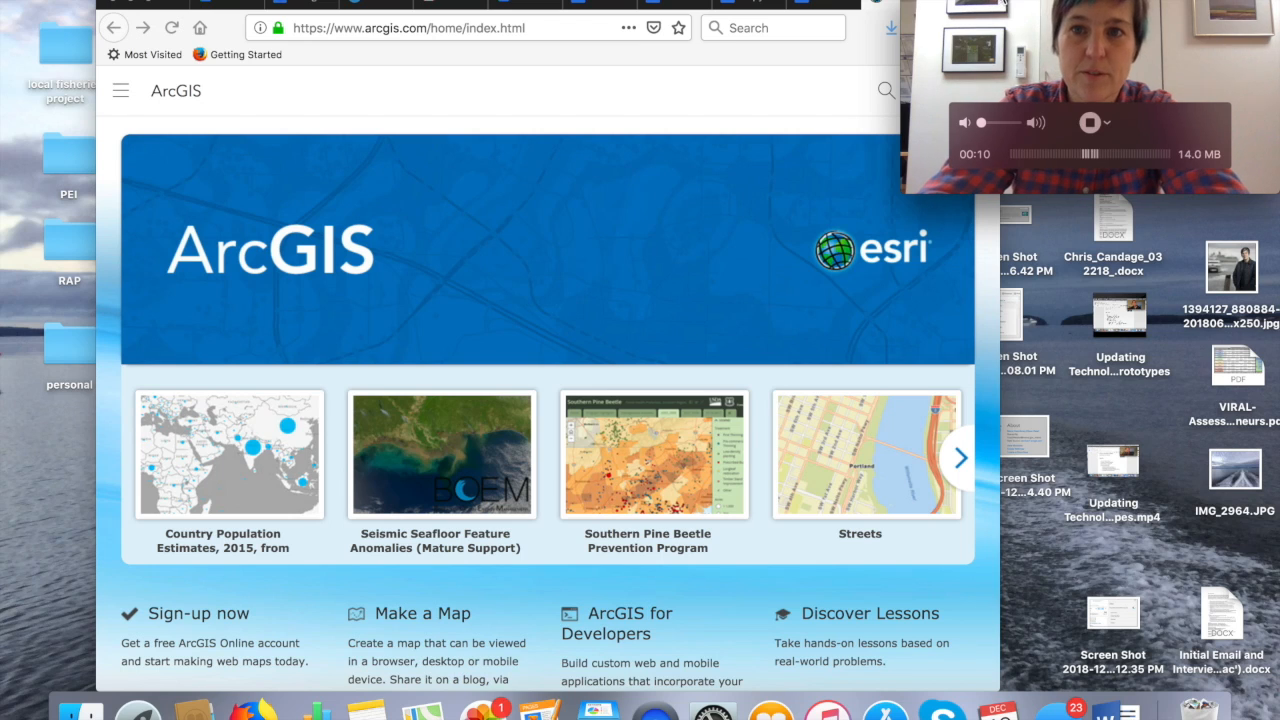
- Sign in to ArcGIS Online with the saved organization account's username and password
{"action": "left_click", "coordinate": [171, 2]}
{"action": "left_click_drag", "start_coordinate": [171, 4], "coordinate": [99, 4]}
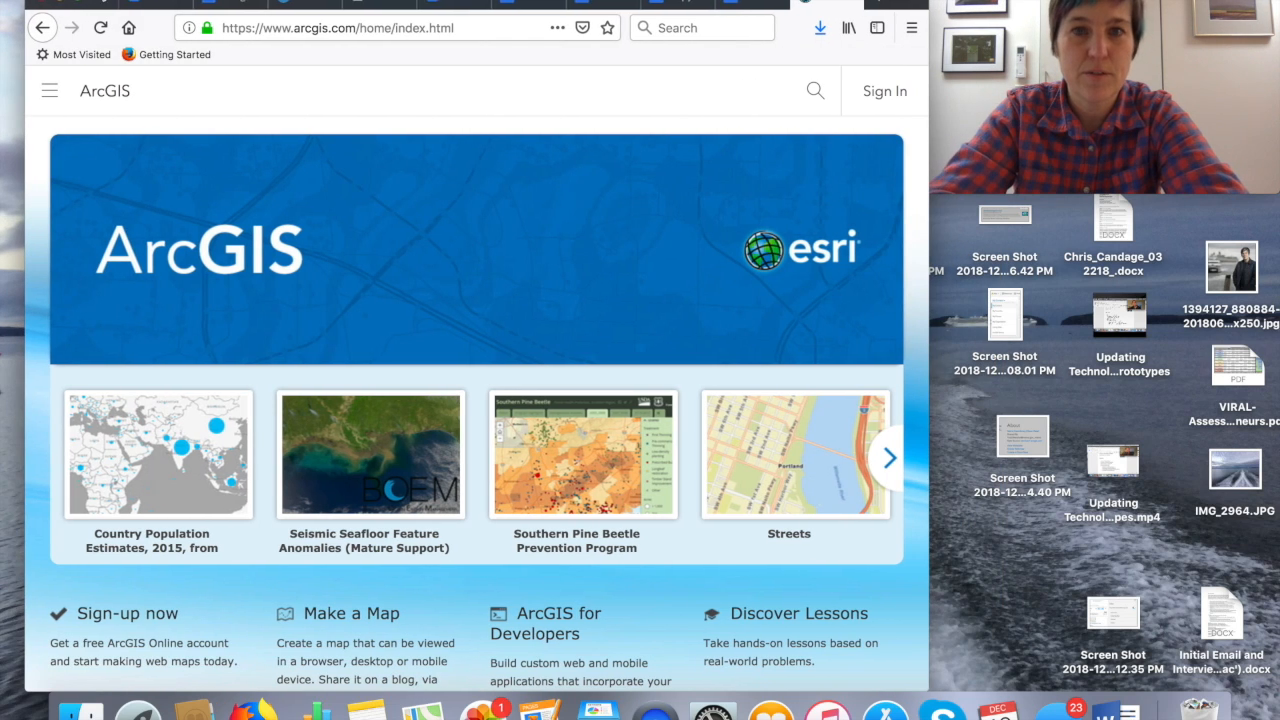
{"action": "left_click", "coordinate": [884, 93]}
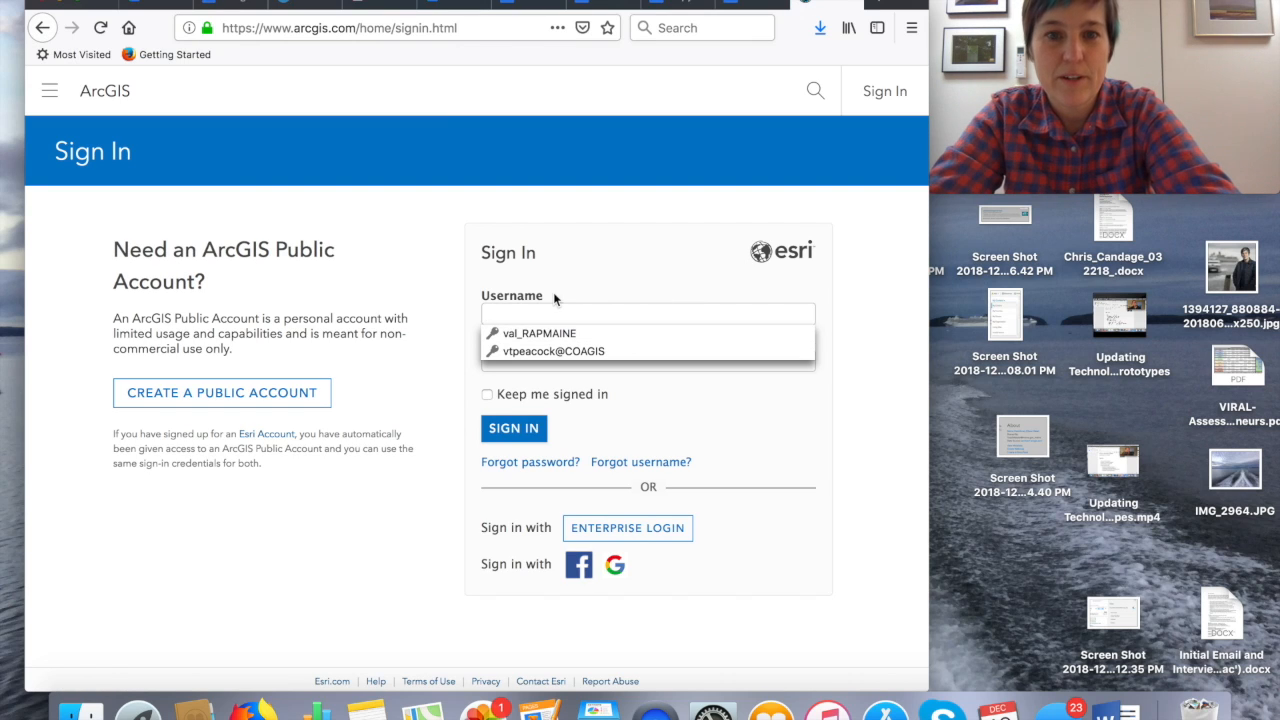
{"action": "left_click", "coordinate": [519, 336]}
{"action": "left_click", "coordinate": [515, 428]}
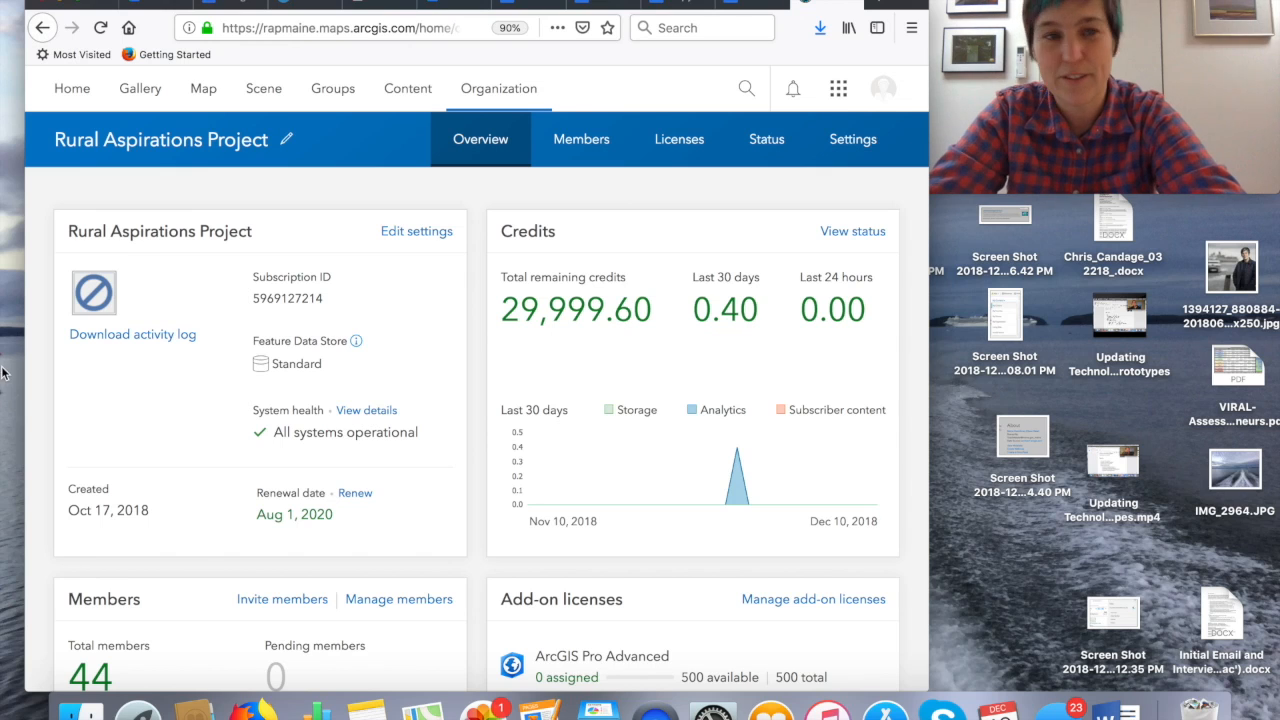
- View the organization's home page and the Rural Aspirations Project overview with its subscription, credit and member details
{"action": "left_click", "coordinate": [70, 90]}
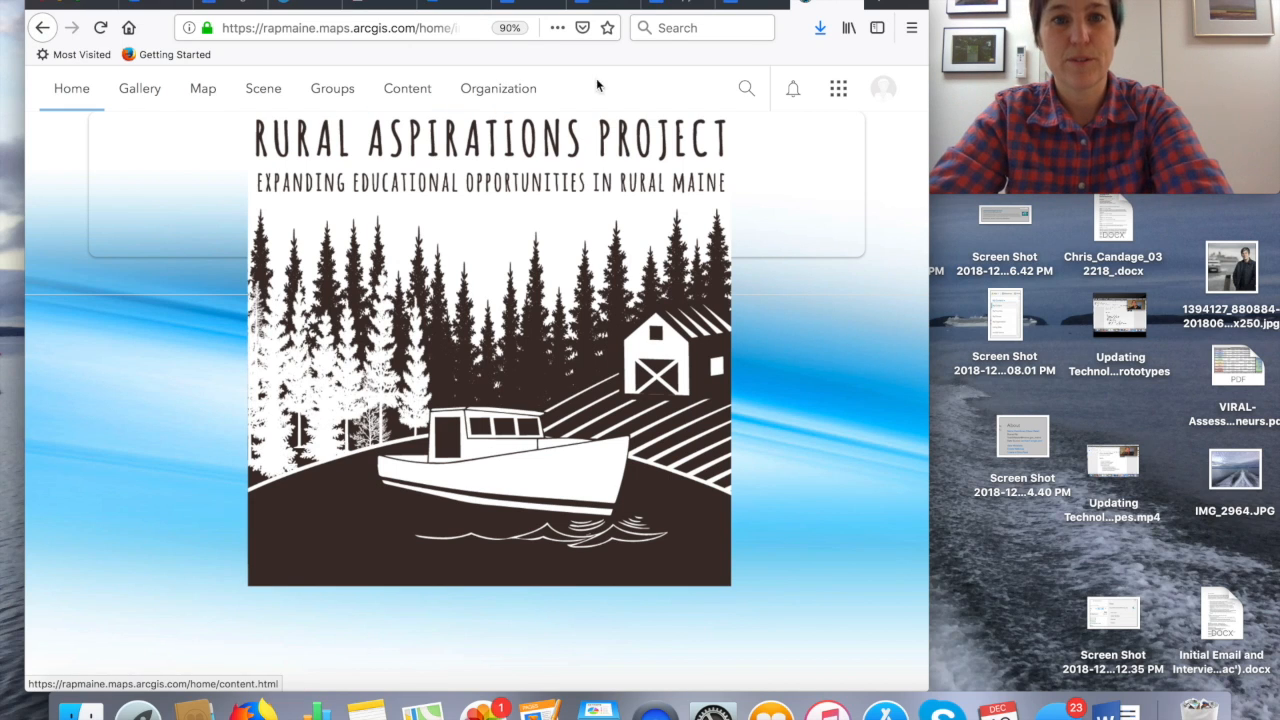
{"action": "left_click", "coordinate": [505, 92]}
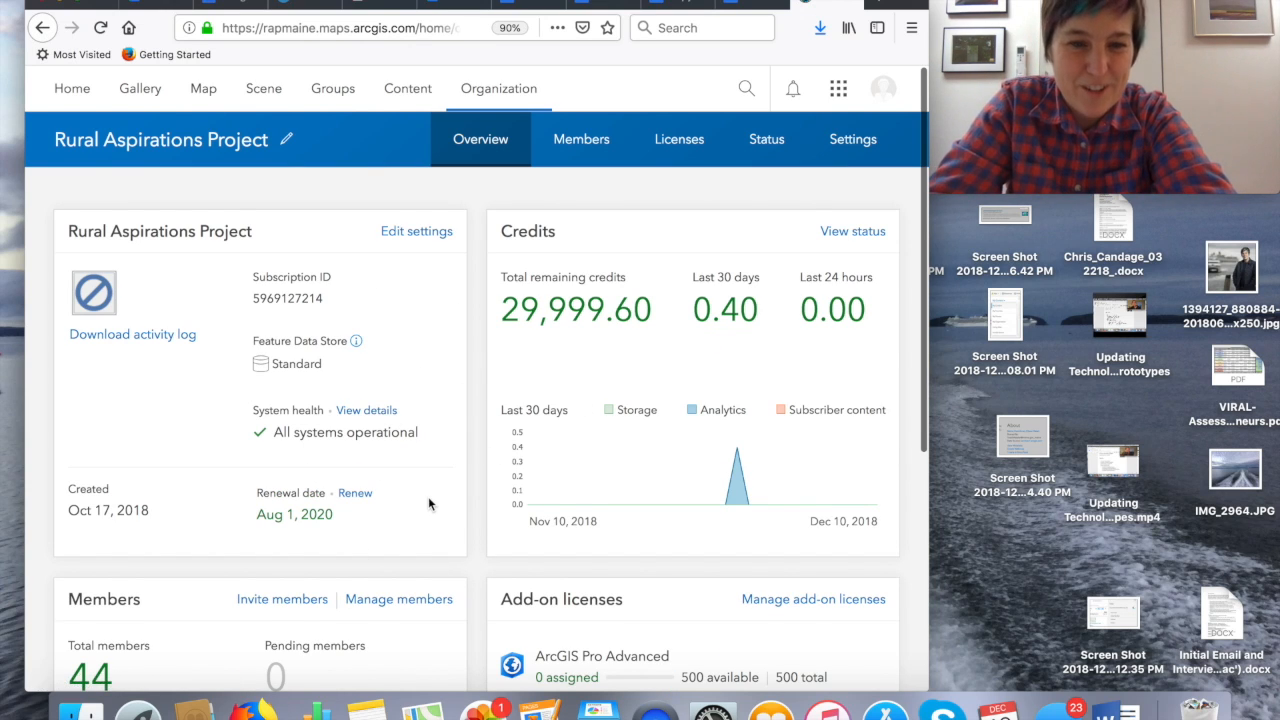
{"action": "scroll", "coordinate": [428, 498], "scroll_direction": "down", "scroll_amount": 1}
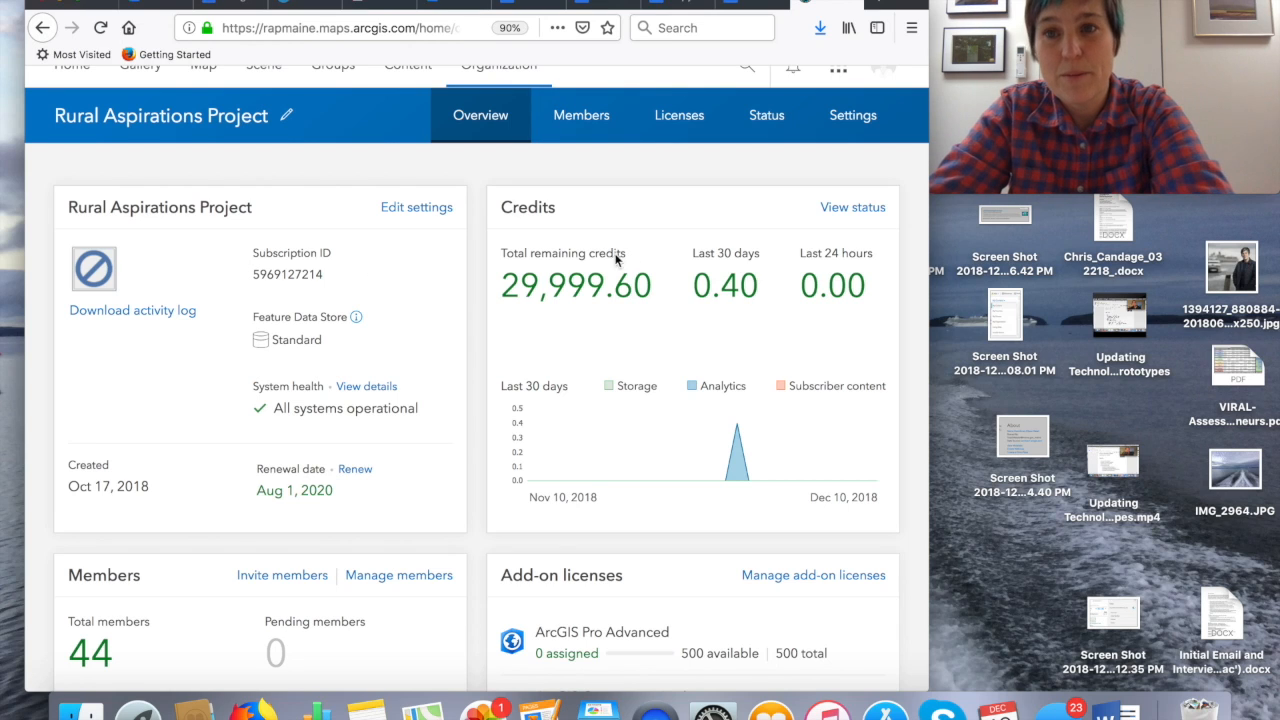
- Start a single new member entry from the organization's member list, using the method that adds members without sending invitations
{"action": "left_click", "coordinate": [577, 123]}
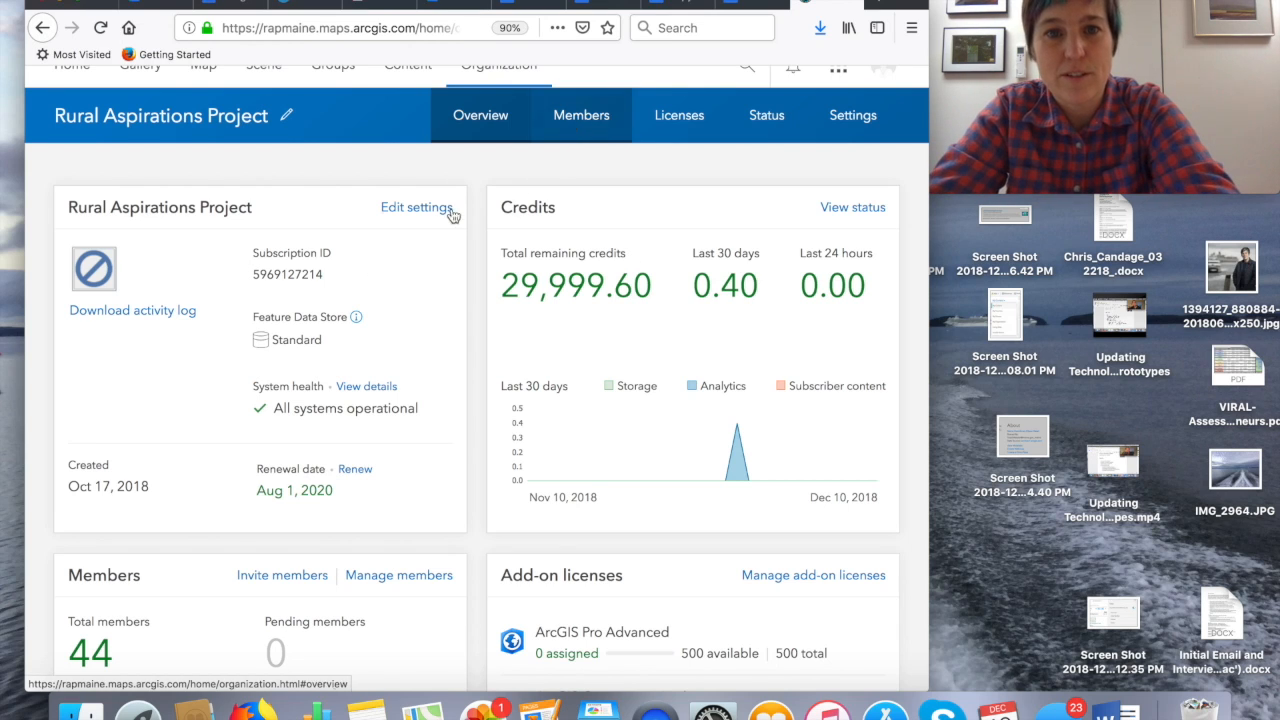
{"action": "left_click", "coordinate": [586, 122]}
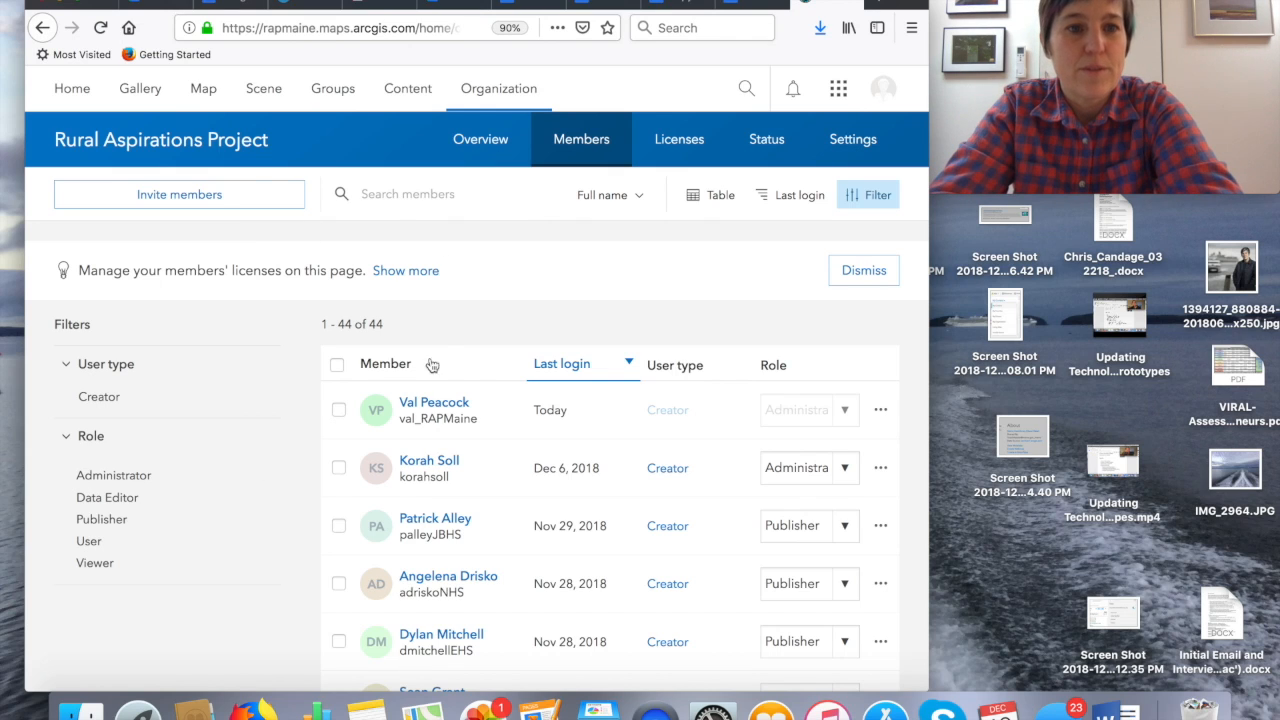
{"action": "left_click", "coordinate": [199, 198]}
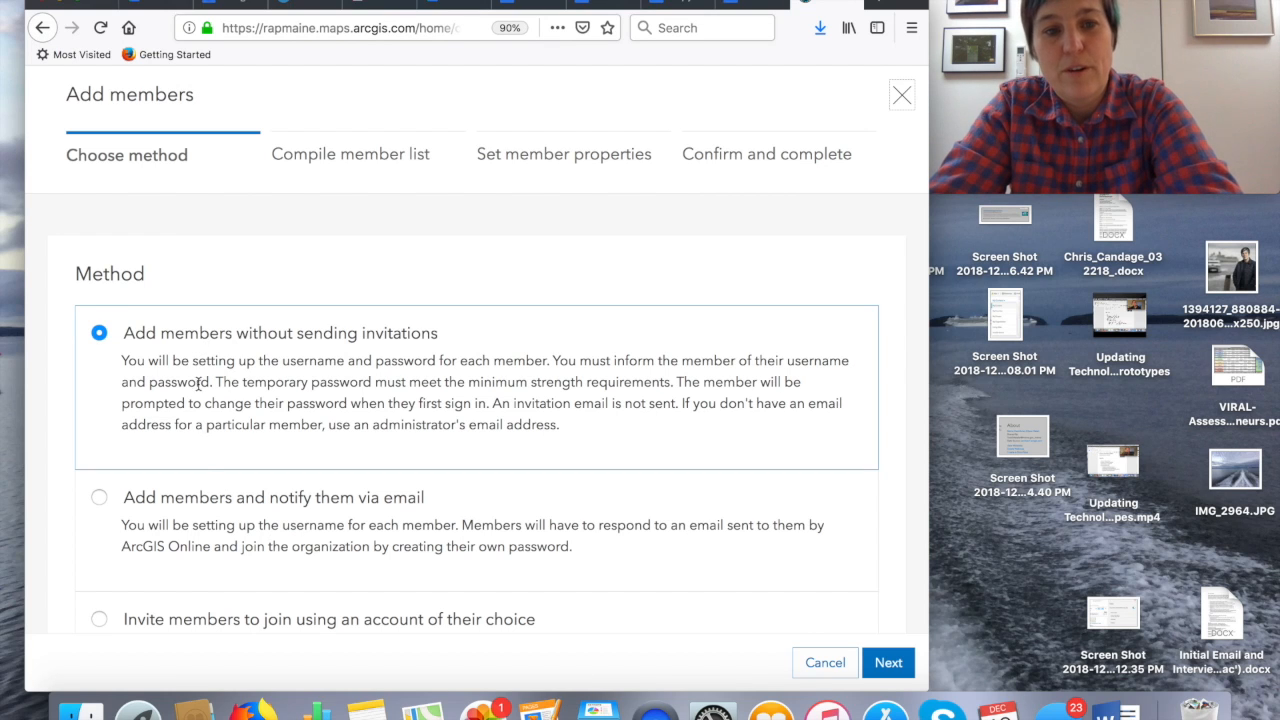
{"action": "scroll", "coordinate": [246, 508], "scroll_direction": "down", "scroll_amount": 2}
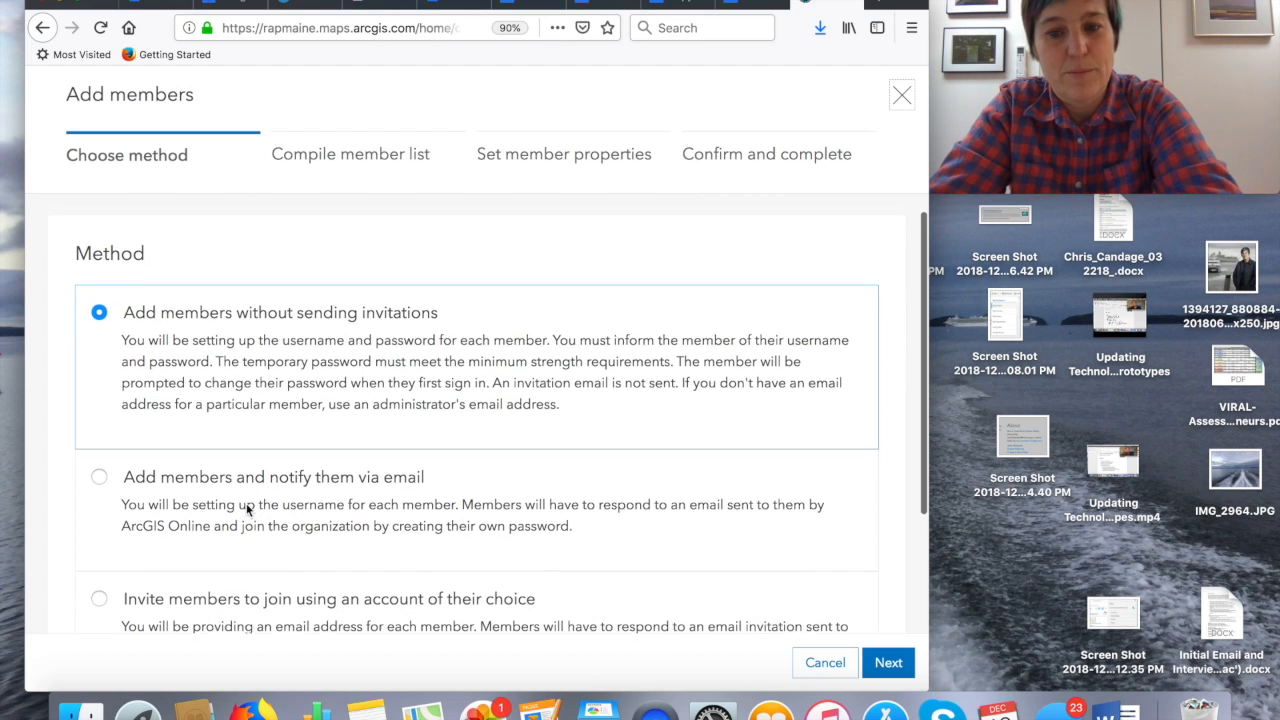
{"action": "scroll", "coordinate": [246, 508], "scroll_direction": "up", "scroll_amount": 2}
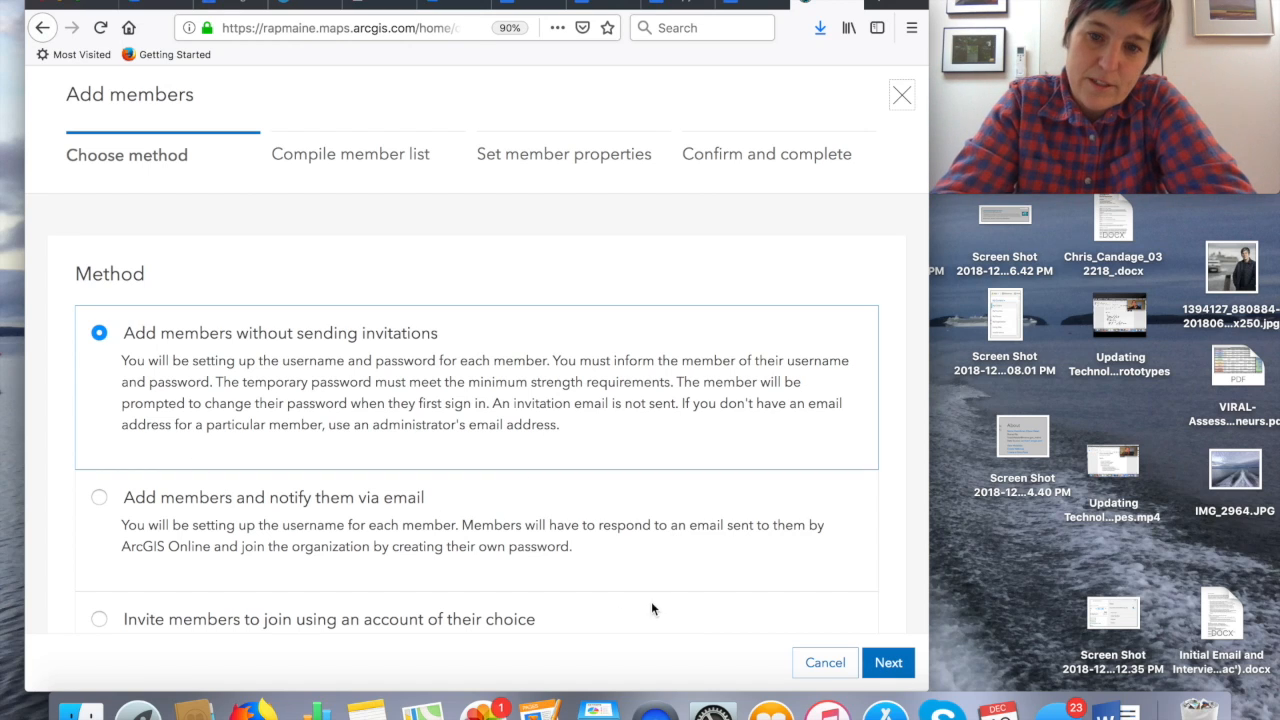
{"action": "left_click", "coordinate": [896, 670]}
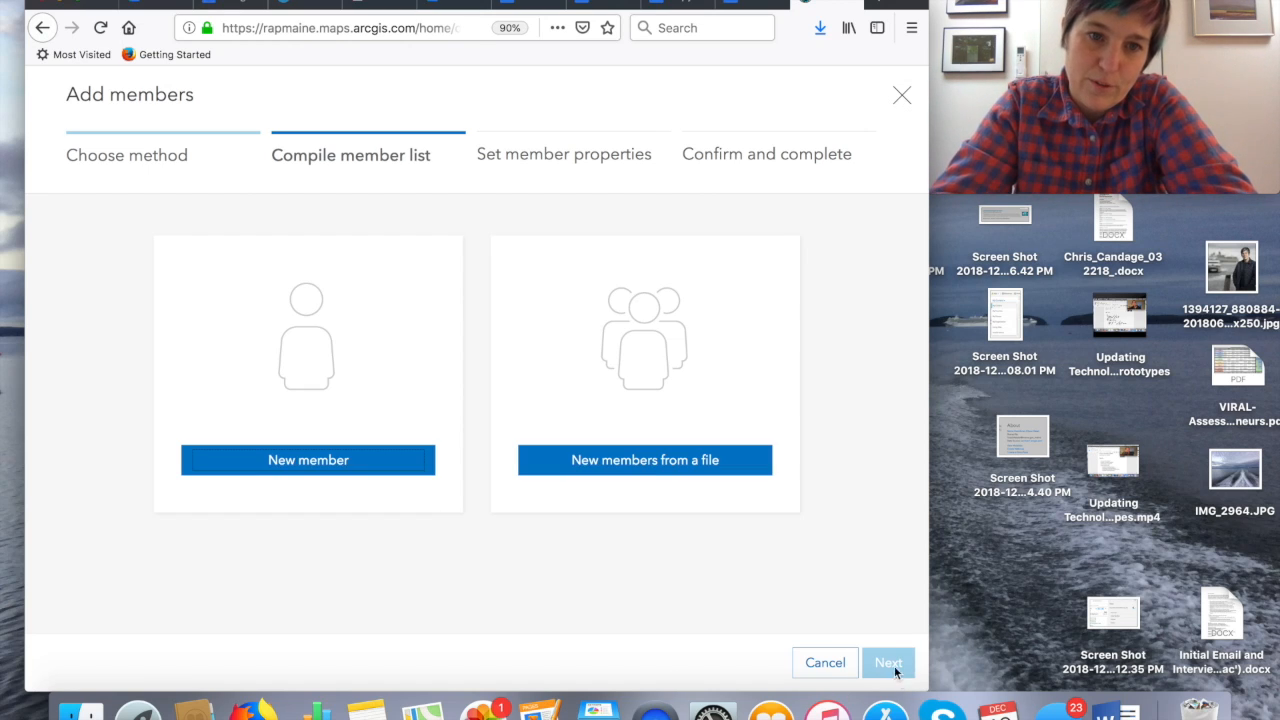
{"action": "left_click", "coordinate": [320, 462]}
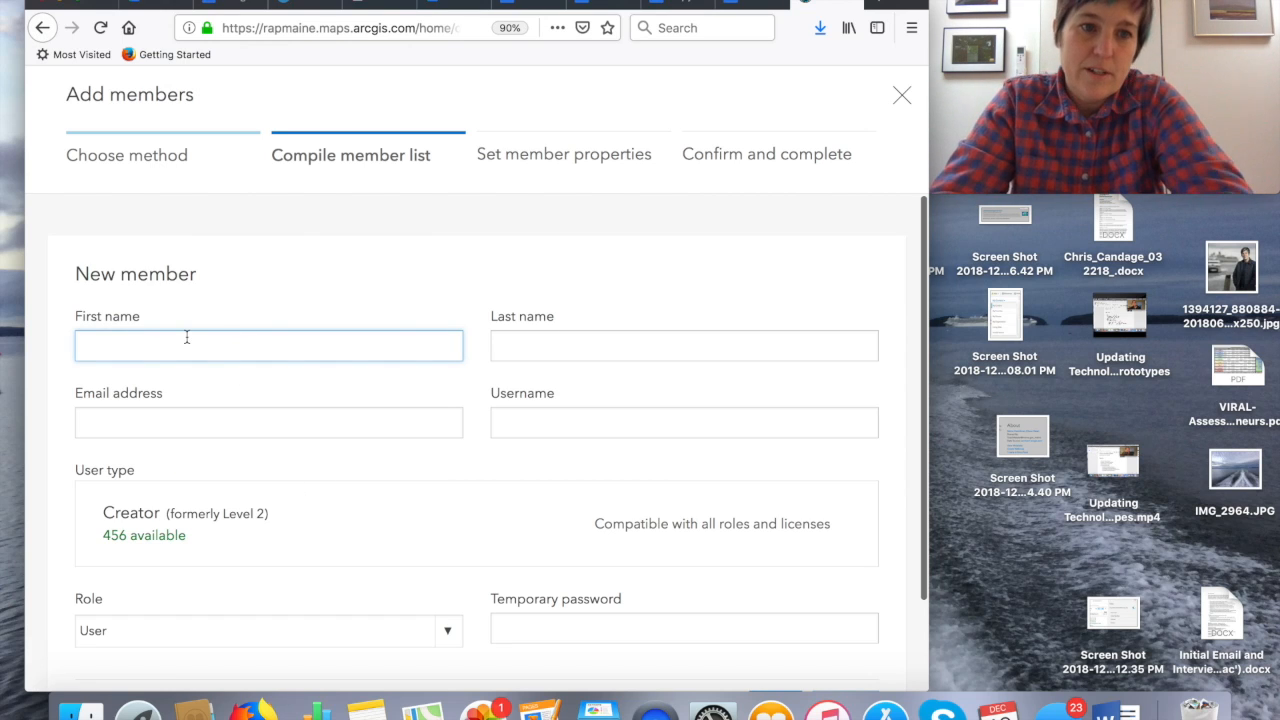
- Enter the new member's first name and last name
{"action": "key", "text": "Tab"}
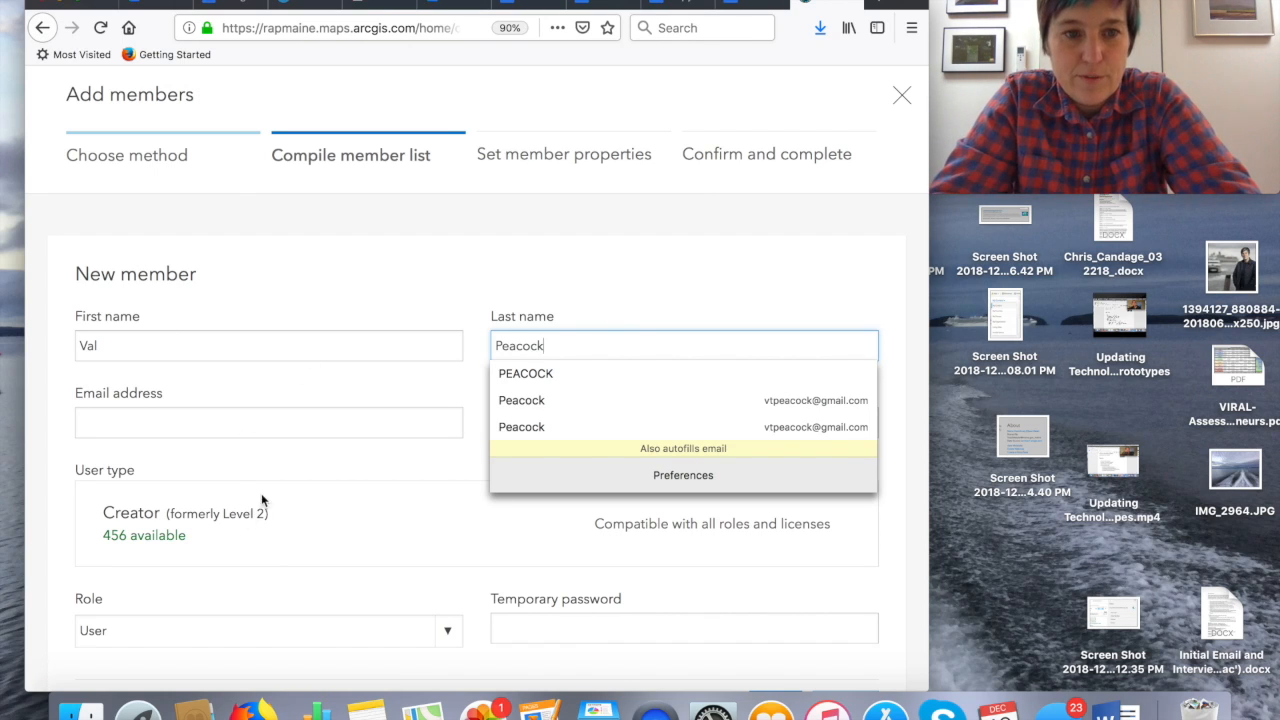
{"action": "scroll", "coordinate": [253, 467], "scroll_direction": "down", "scroll_amount": 1}
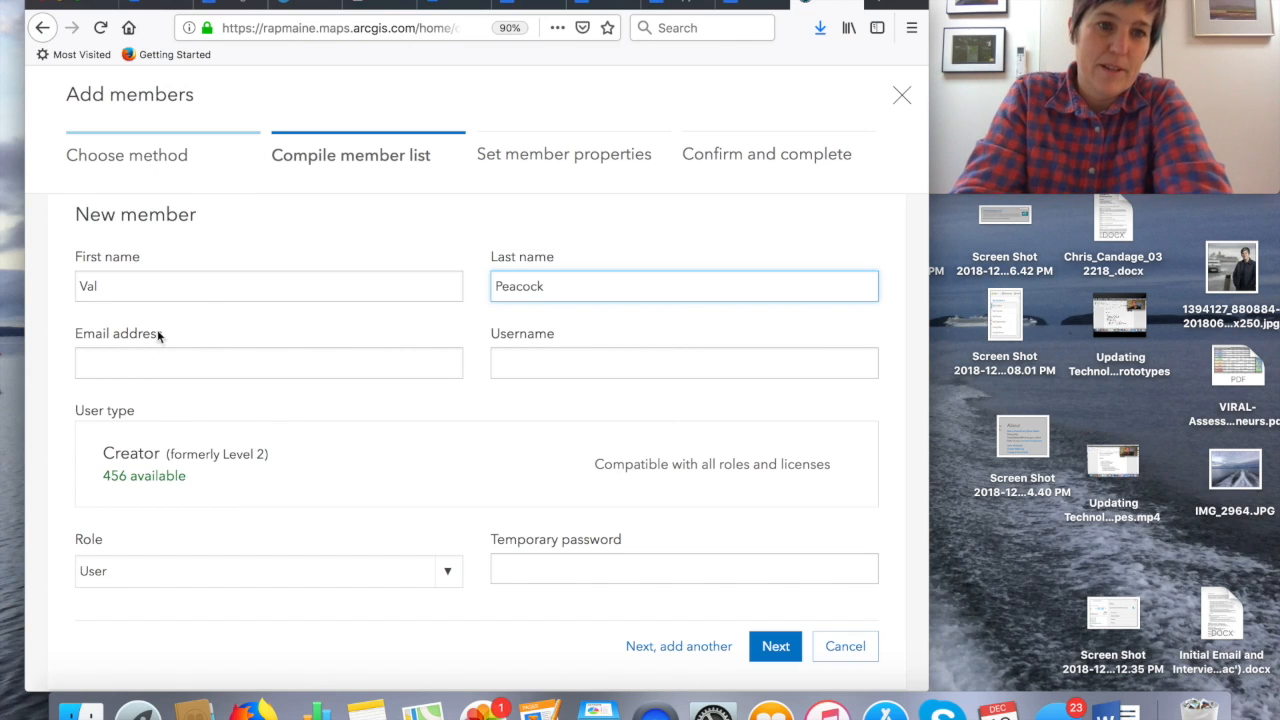
- Fill in the new member's e-mail address and let a username be suggested from it
{"action": "left_click", "coordinate": [123, 360]}
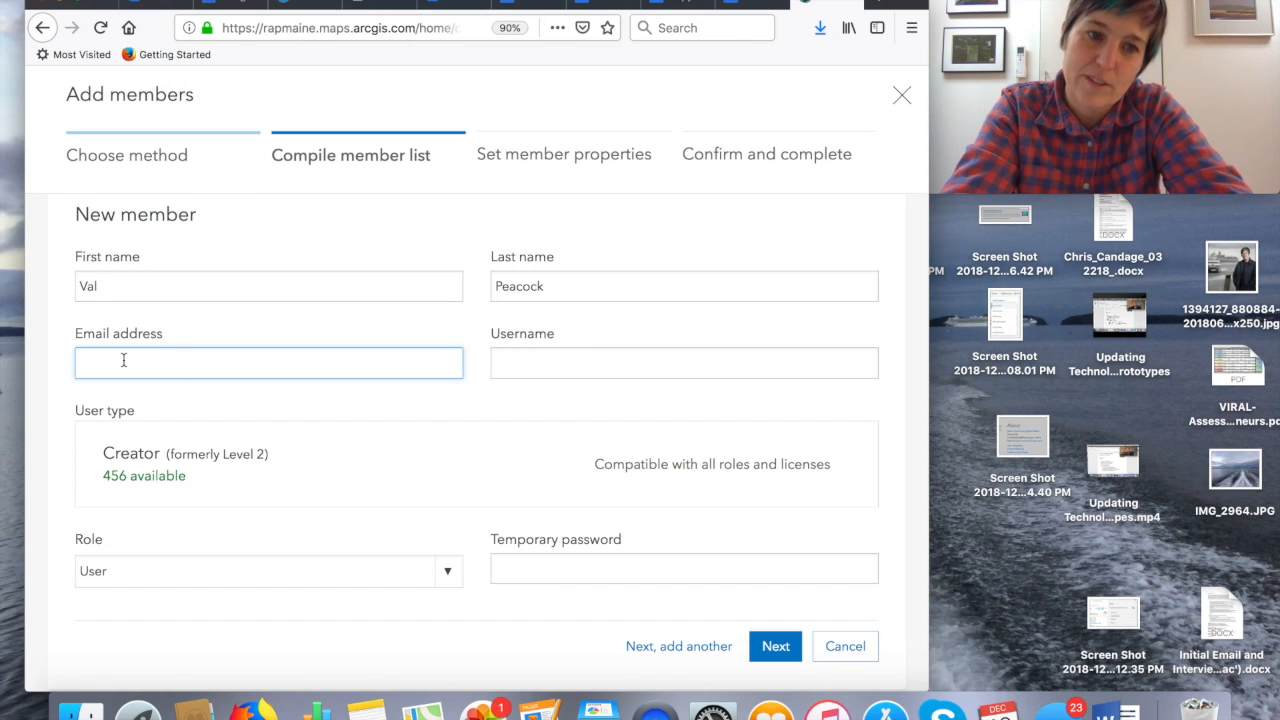
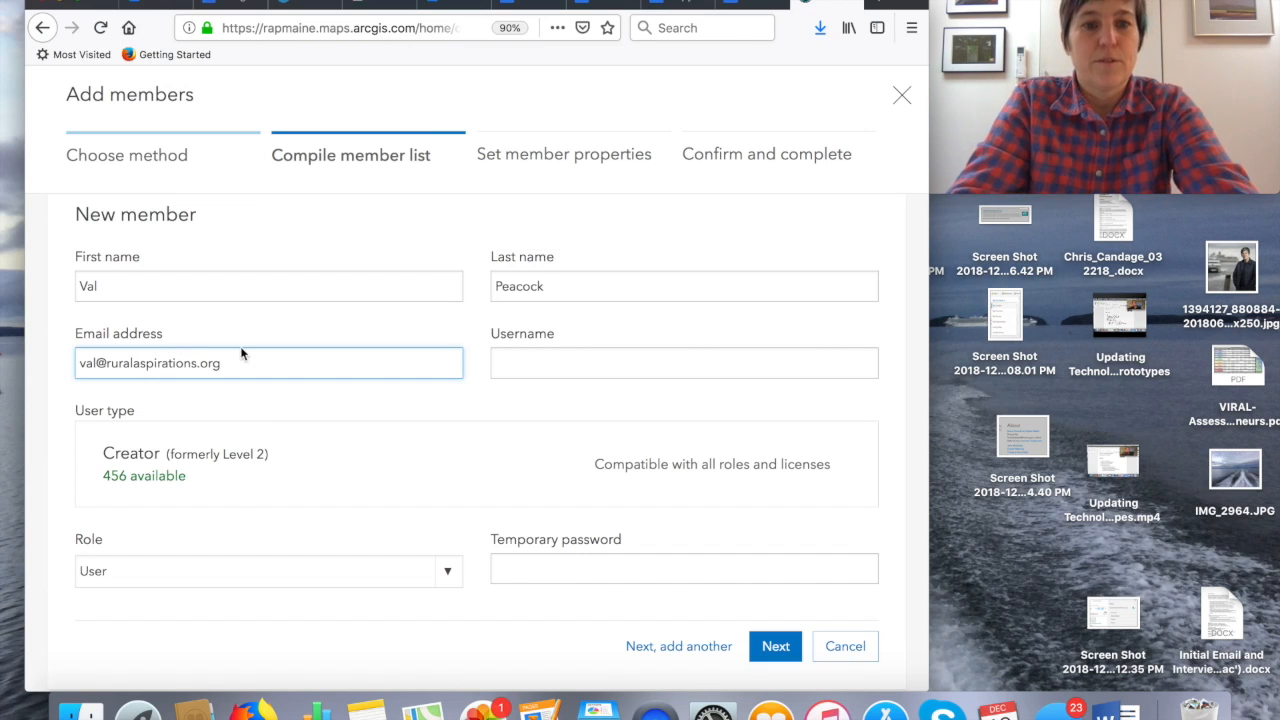
{"action": "left_click", "coordinate": [520, 364]}
{"action": "left_click", "coordinate": [274, 360]}
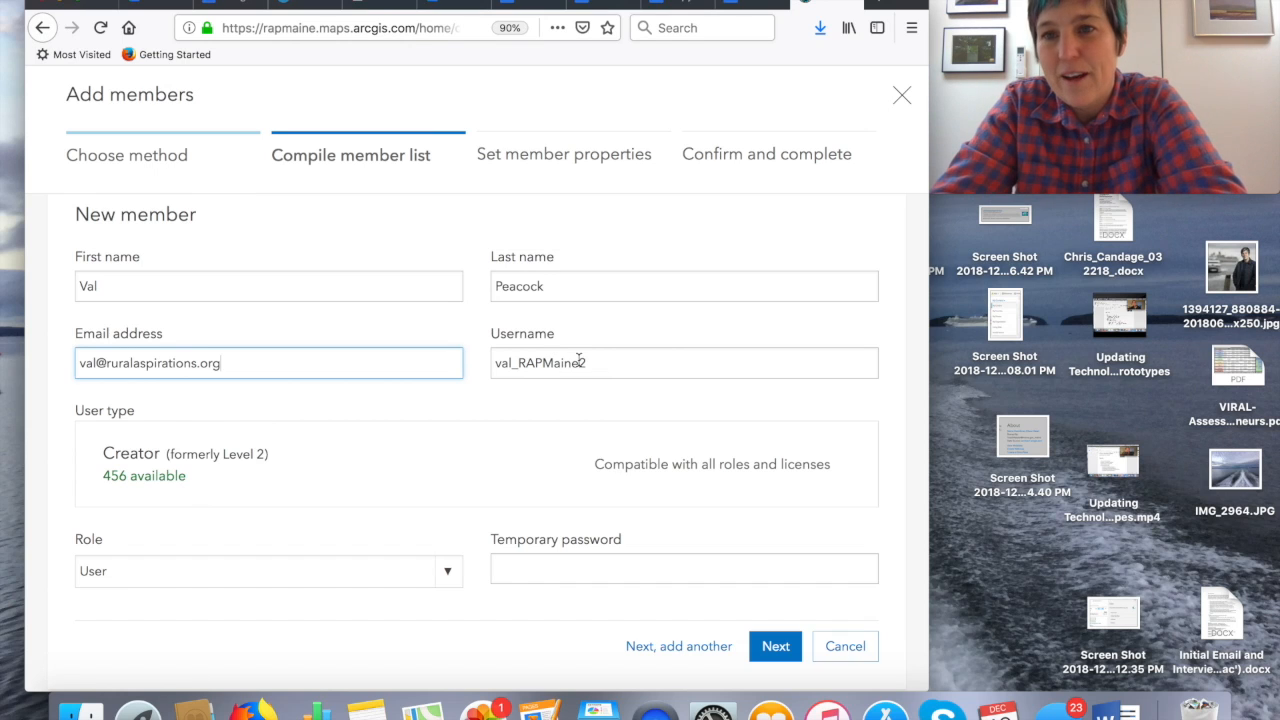
- Replace the suggested username with the member's first and last names joined together
{"action": "left_click_drag", "start_coordinate": [594, 362], "coordinate": [454, 363]}
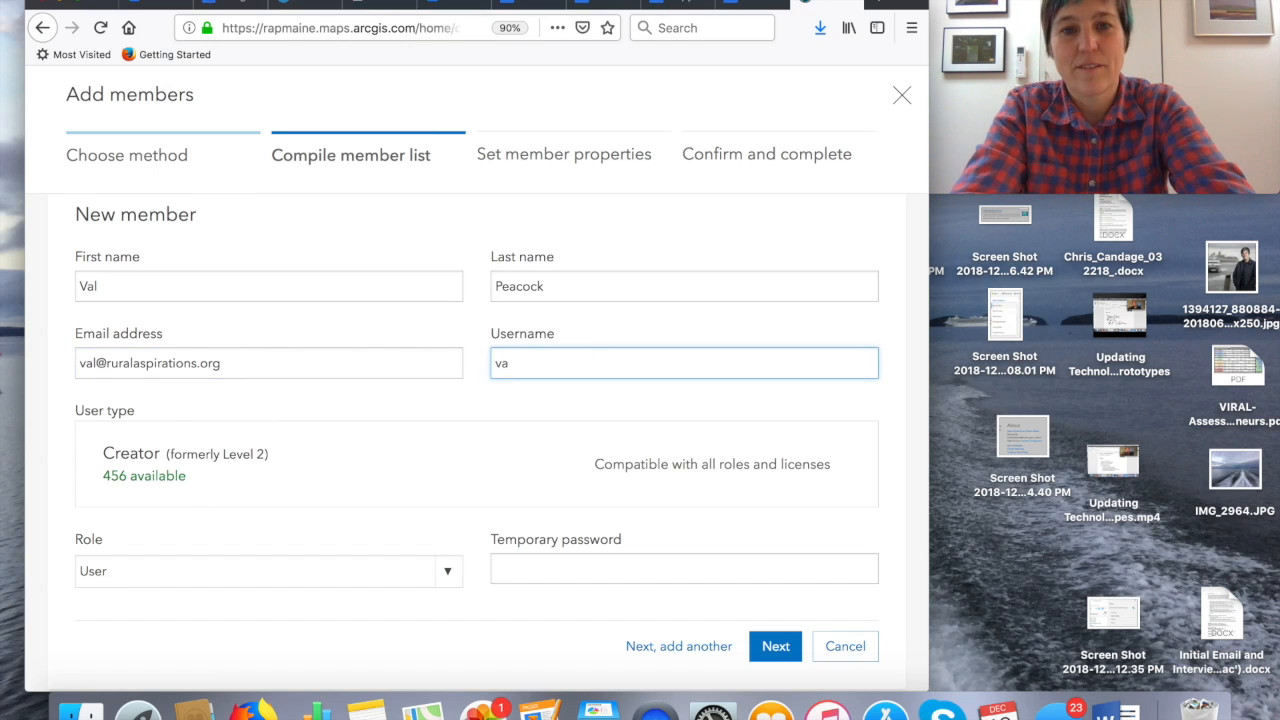
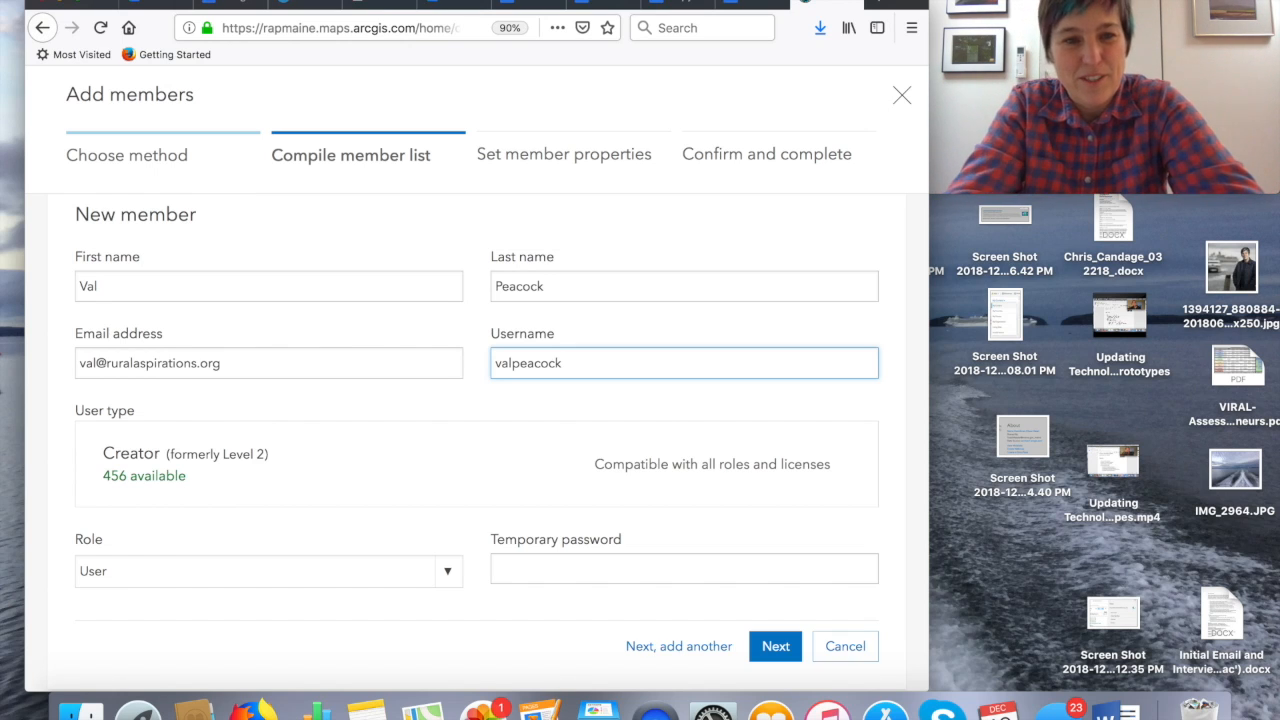
- Set the username to the member's first initial and last name followed by the class period suffix Per1
{"action": "left_click_drag", "start_coordinate": [560, 363], "coordinate": [497, 357]}
{"action": "key", "text": "BackSpace"}
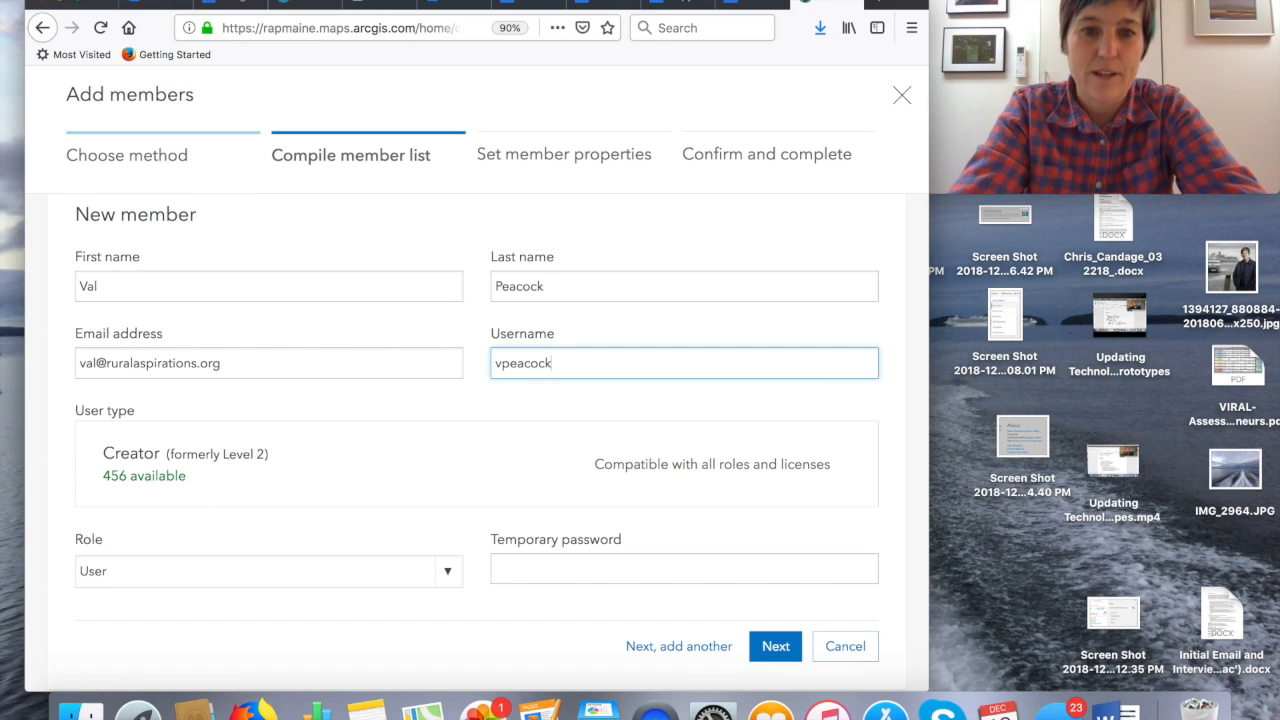
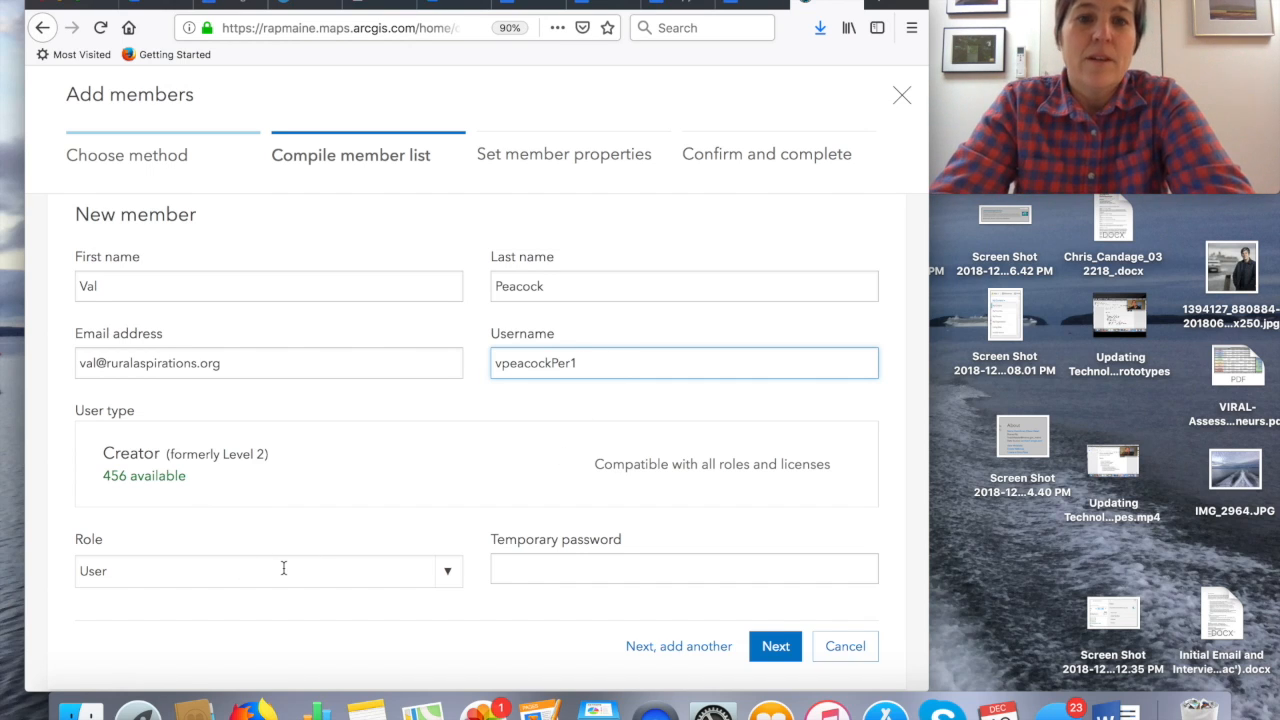
- Set the new member's role to Publisher
{"action": "scroll", "coordinate": [283, 567], "scroll_direction": "down", "scroll_amount": 1}
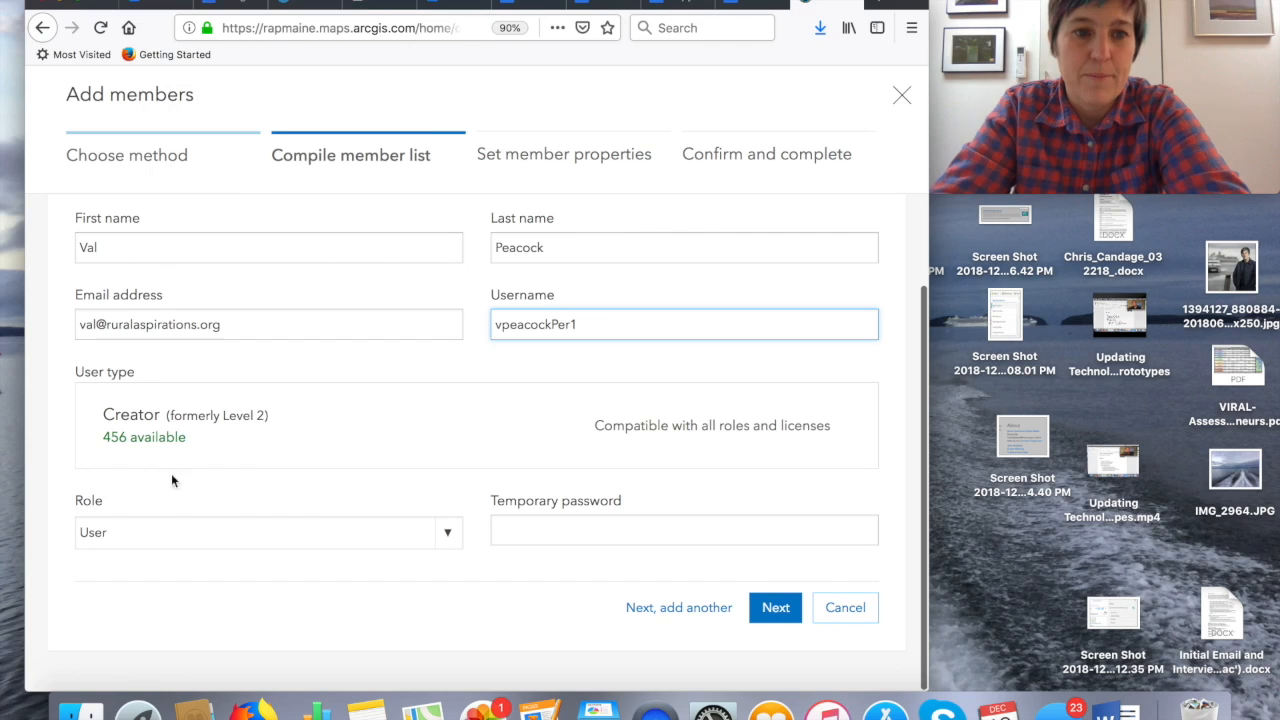
{"action": "left_click", "coordinate": [447, 538]}
{"action": "left_click", "coordinate": [418, 592]}
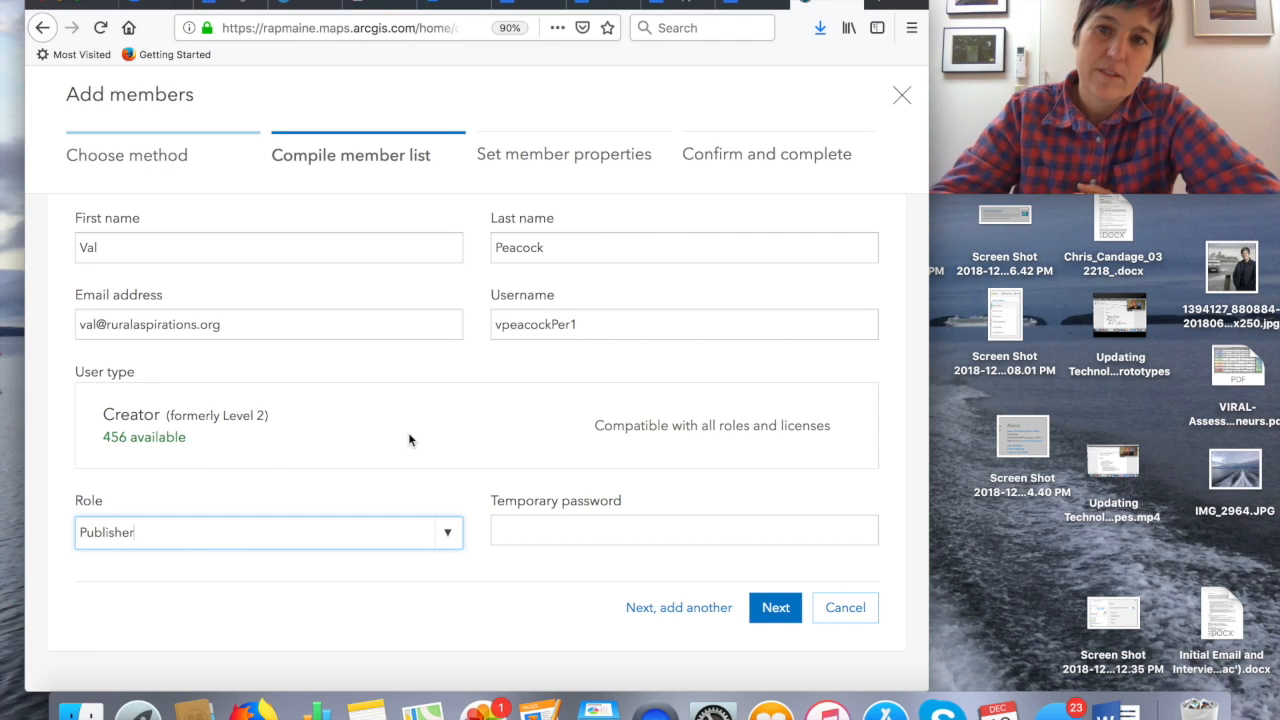
- Enter the temporary password and put the completed entry on the list of members being added
{"action": "left_click", "coordinate": [522, 533]}
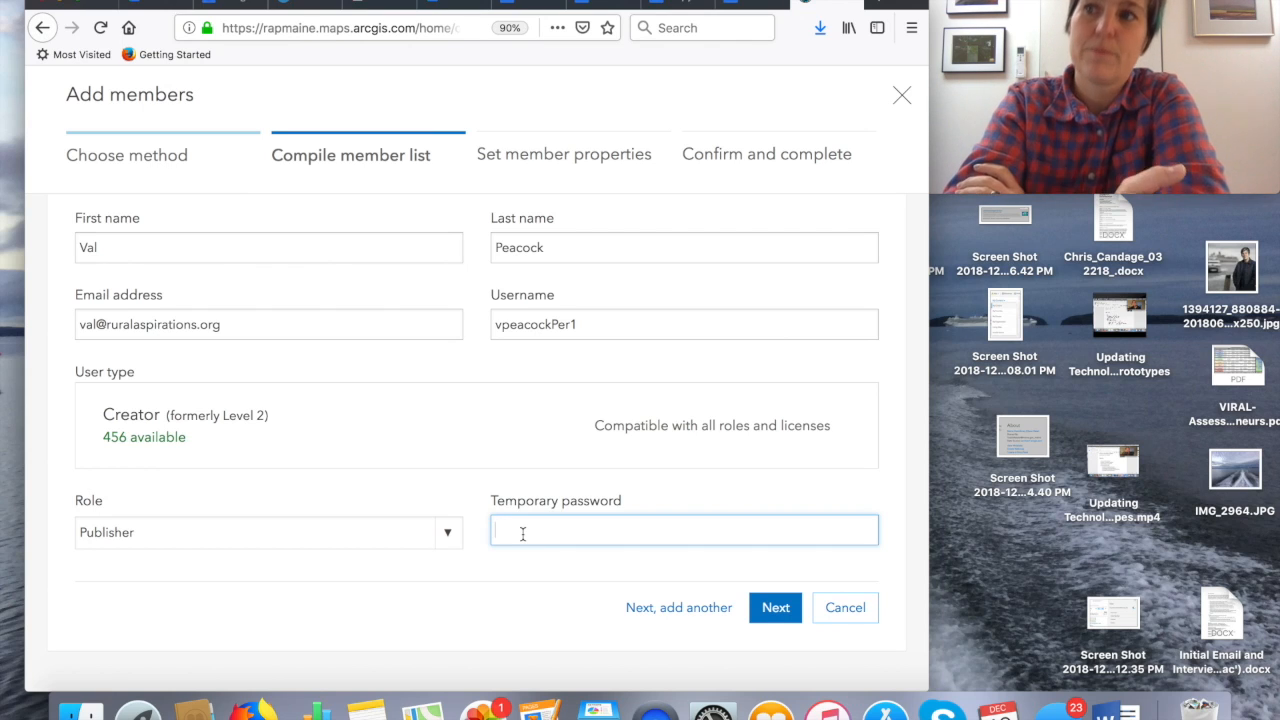
{"action": "type", "text": "••••"}
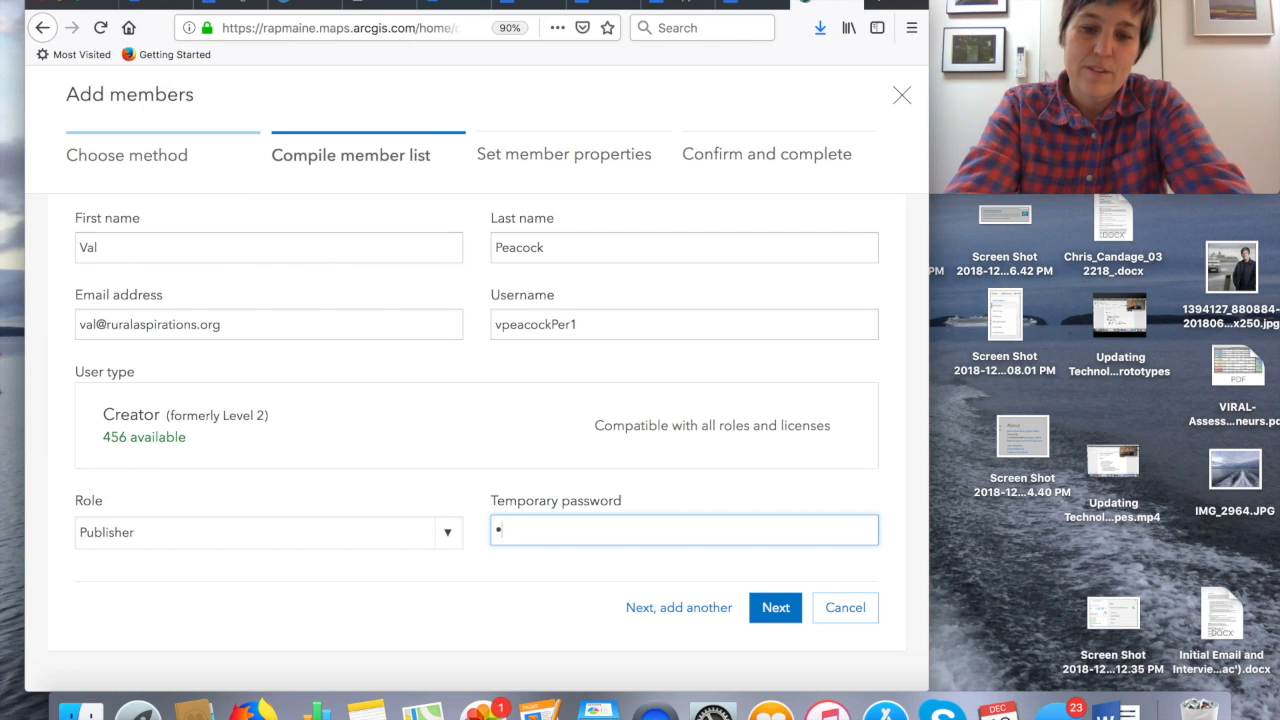
{"action": "type", "text": "•••••••"}
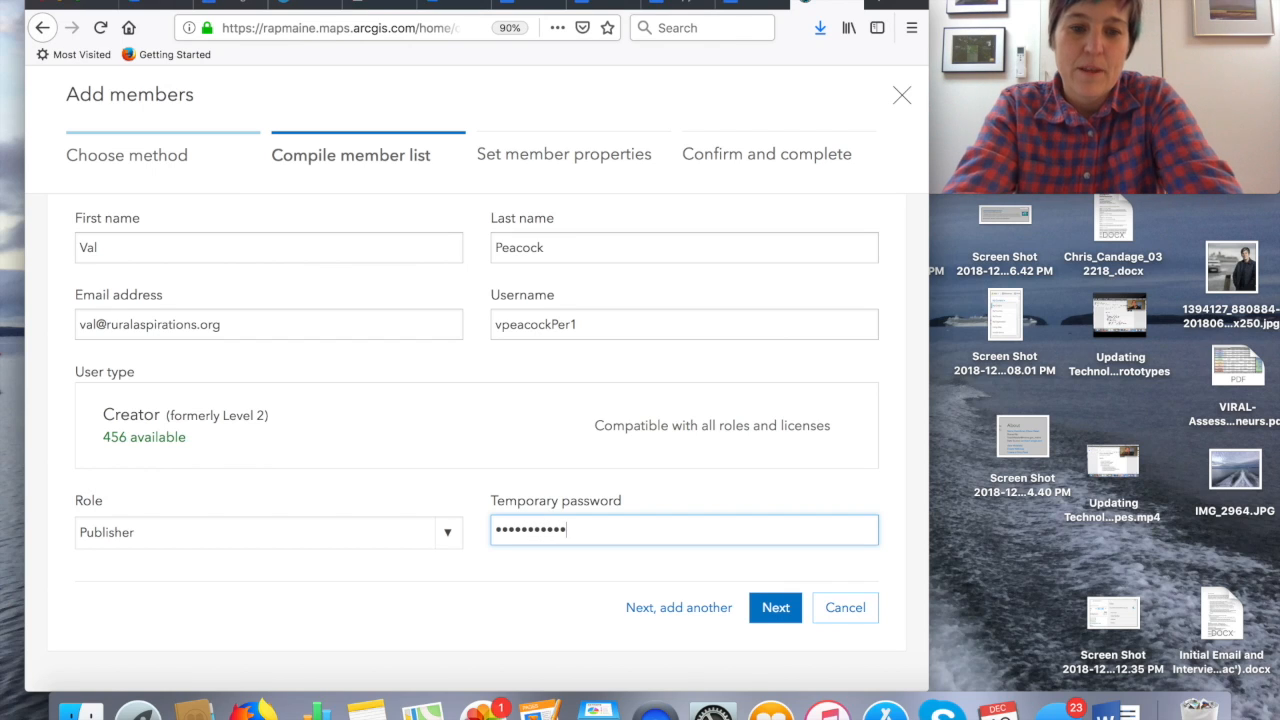
{"action": "type", "text": "•"}
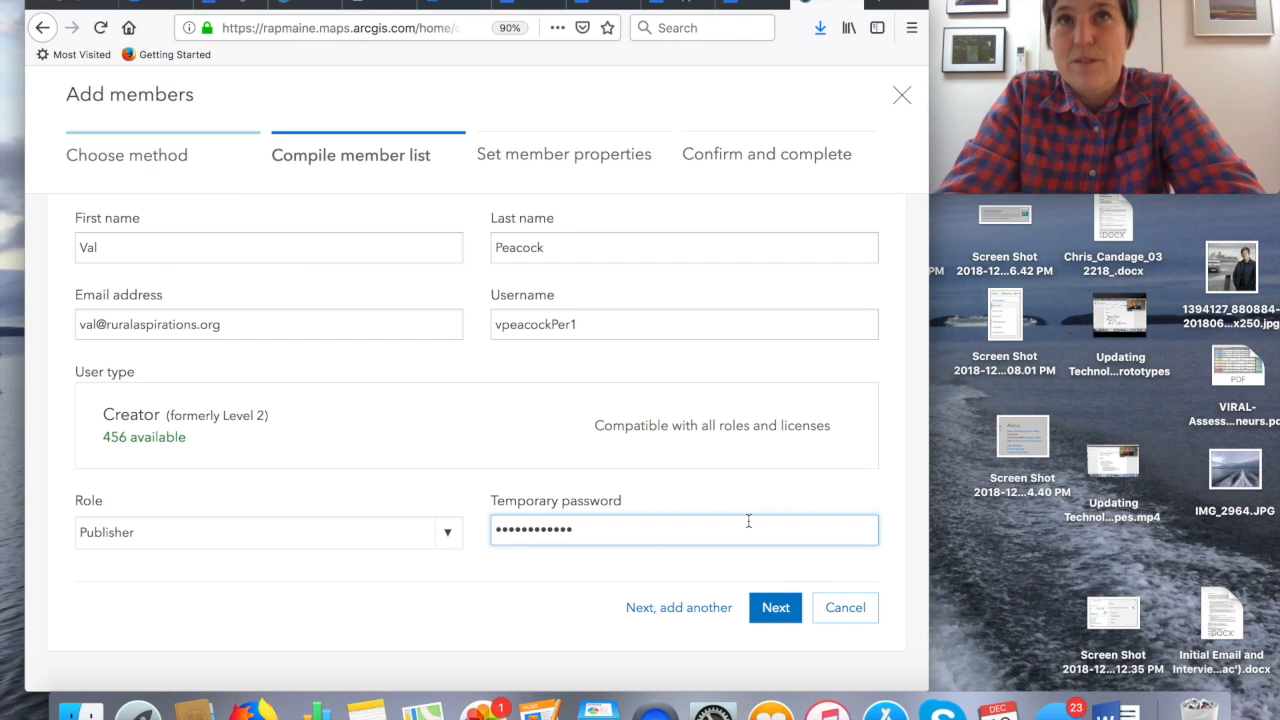
{"action": "left_click", "coordinate": [774, 608]}
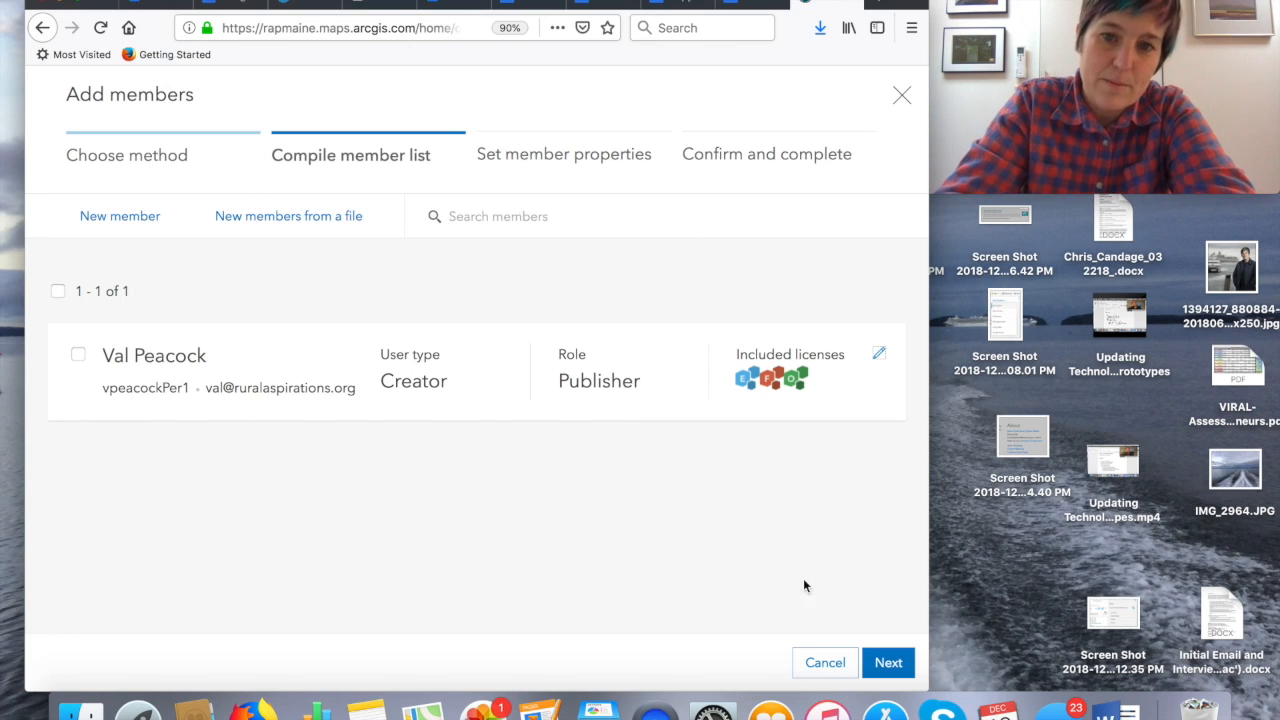
- Finish adding the member without assigning add-on licenses, and look for the new account in the member list
{"action": "left_click", "coordinate": [889, 662]}
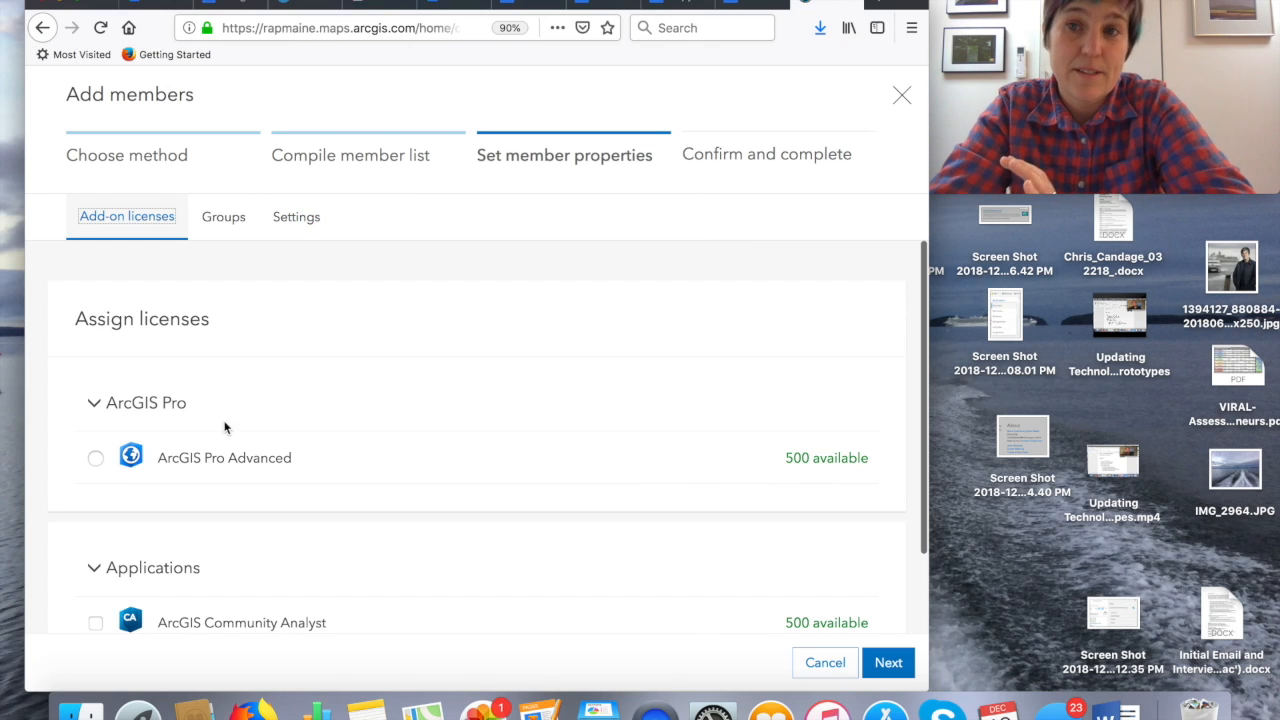
{"action": "scroll", "coordinate": [342, 475], "scroll_direction": "down", "scroll_amount": 2}
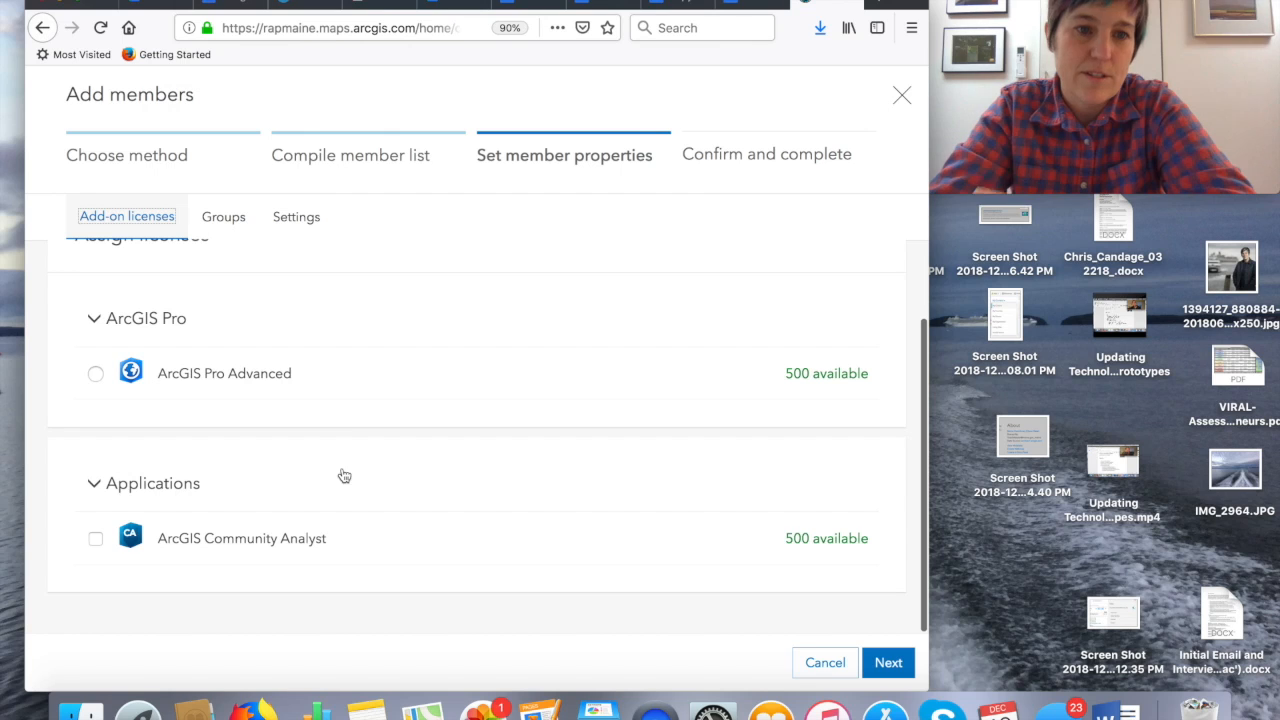
{"action": "left_click", "coordinate": [889, 662]}
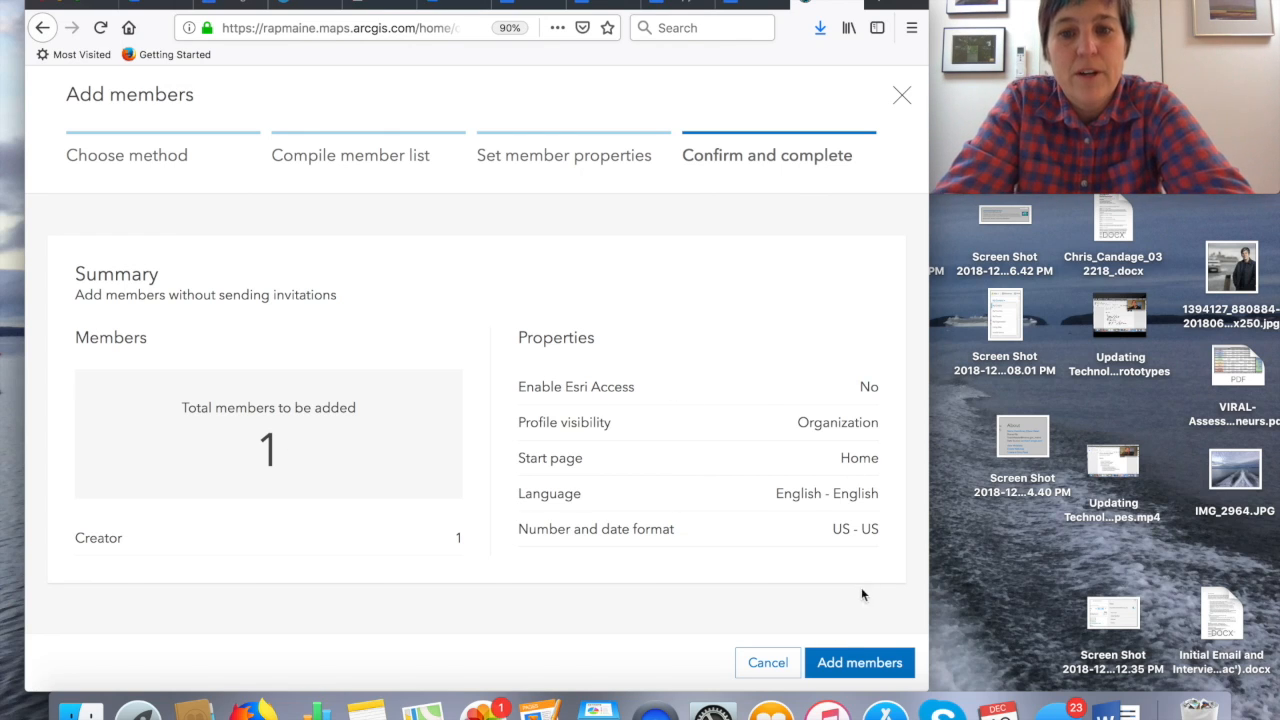
{"action": "left_click", "coordinate": [836, 664]}
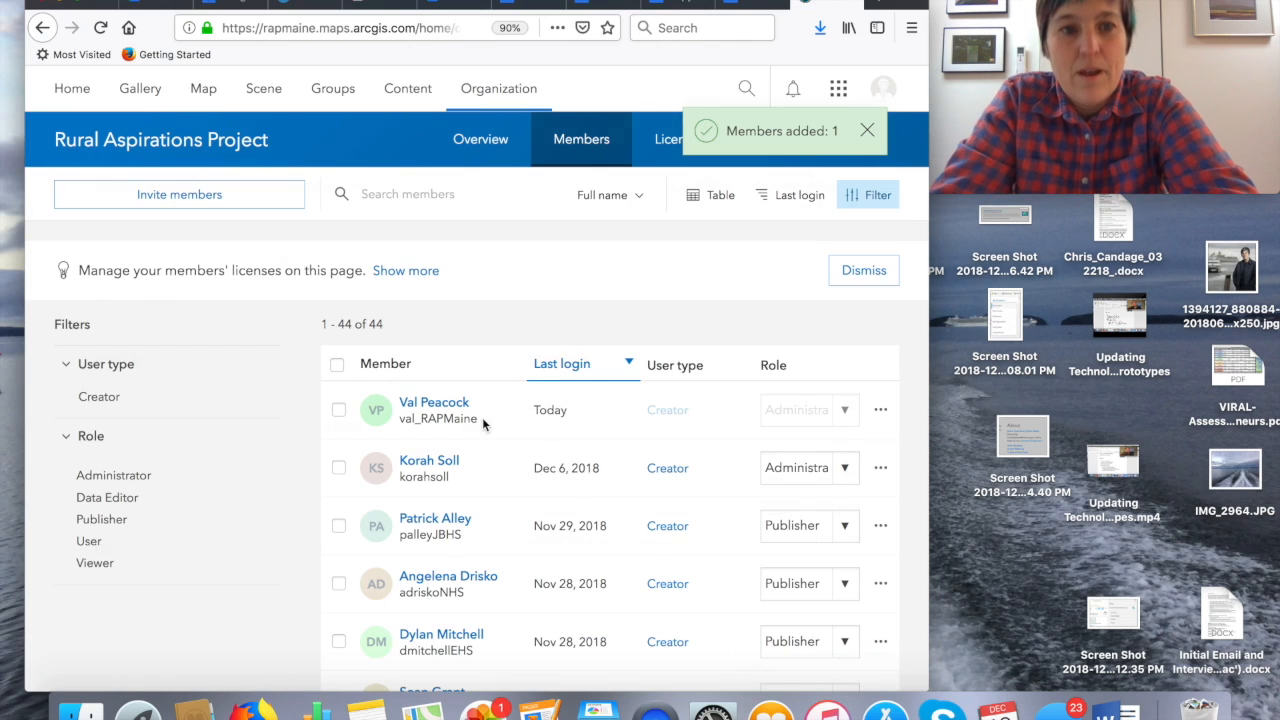
{"action": "scroll", "coordinate": [462, 430], "scroll_direction": "down", "scroll_amount": 20}
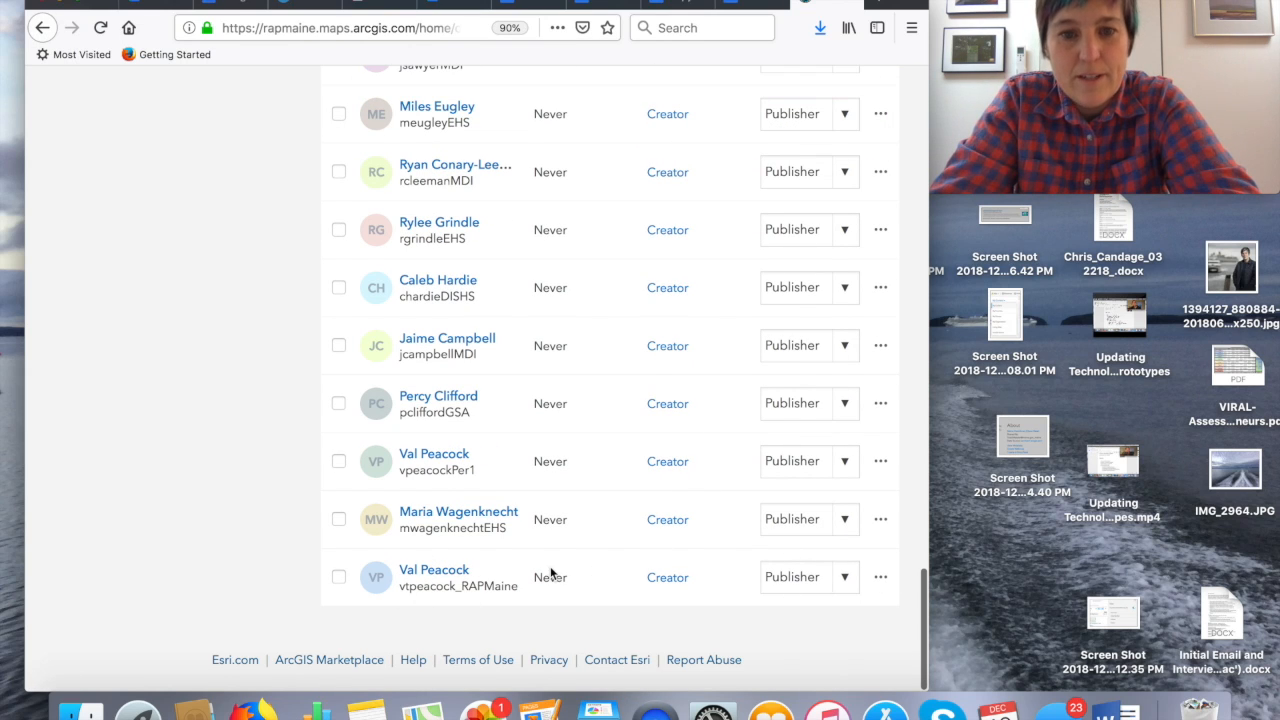
{"action": "scroll", "coordinate": [482, 421], "scroll_direction": "up", "scroll_amount": 20}
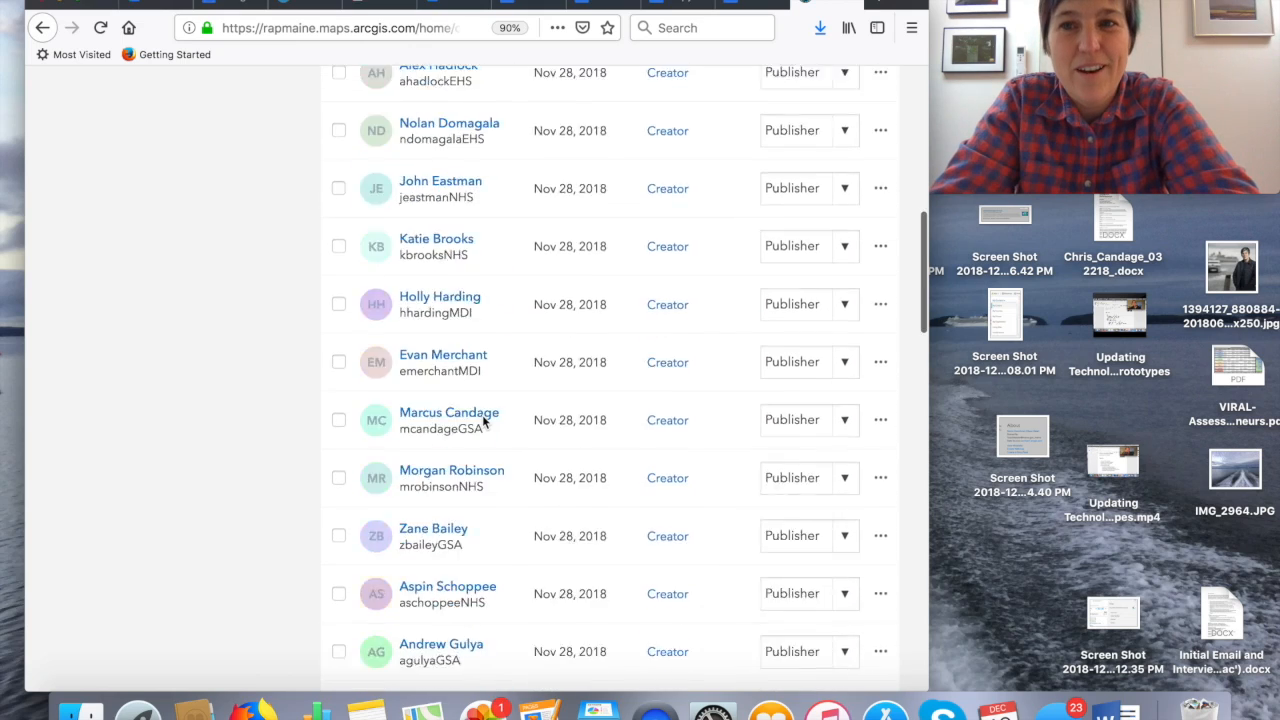